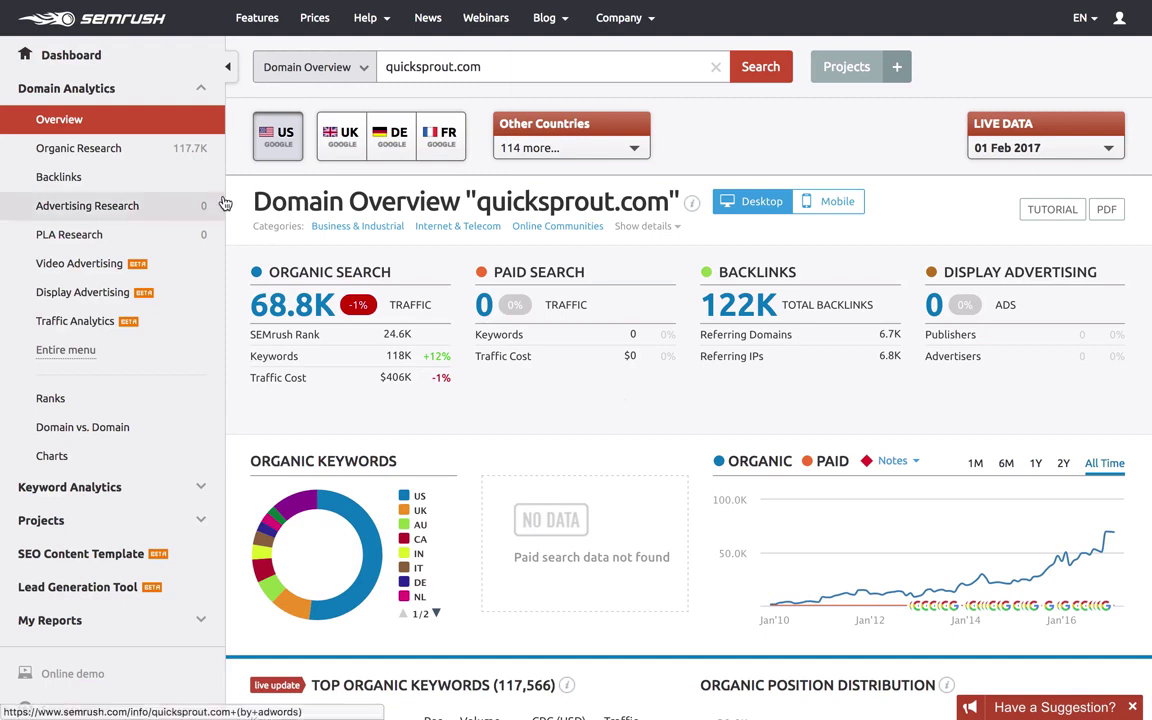
Open the Organic Research Positions report for quicksprout.com and scroll to its keyword table.
click(118, 149)
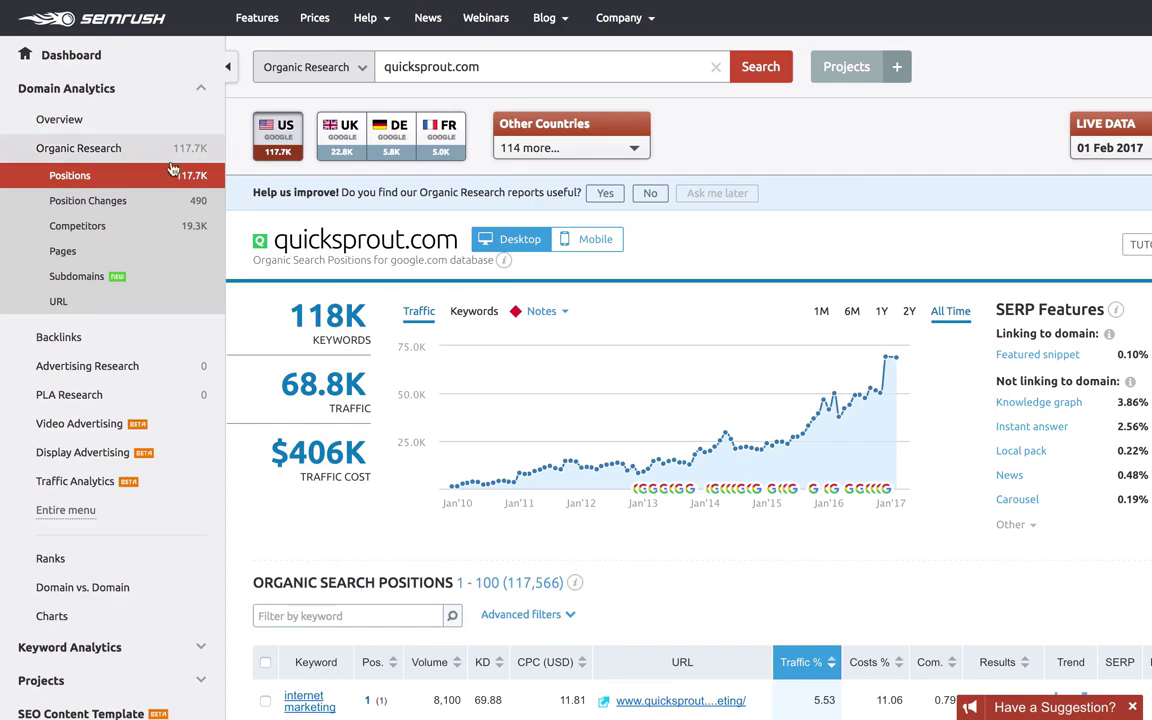
scroll(233, 243, down, 5)
scroll(233, 243, down, 2)
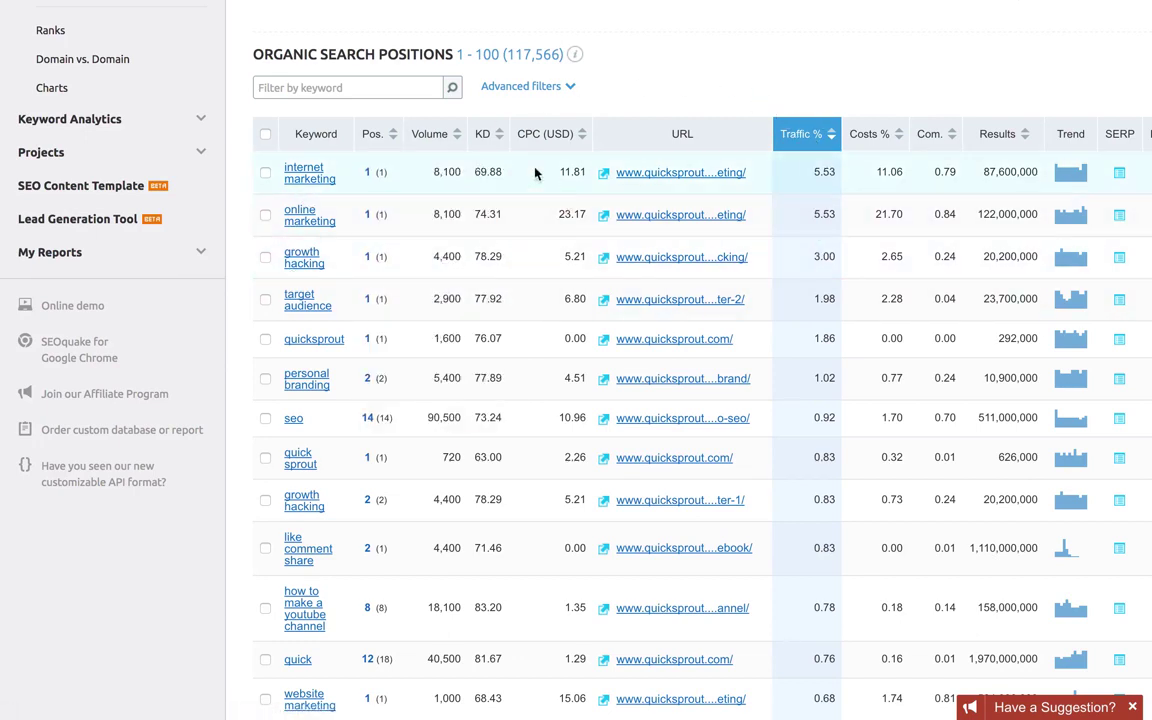
mouse_move(305, 172)
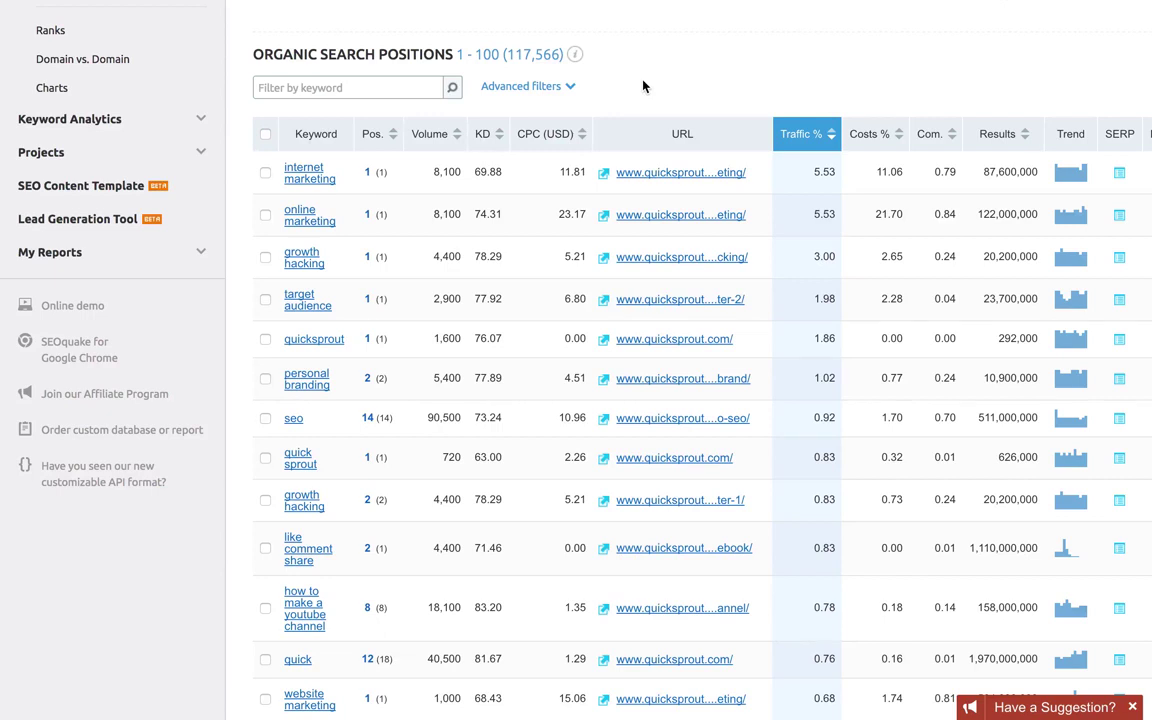
Filter the quicksprout.com keyword table by the word 'how' and review the 'how to' results.
click(391, 88)
text(how)
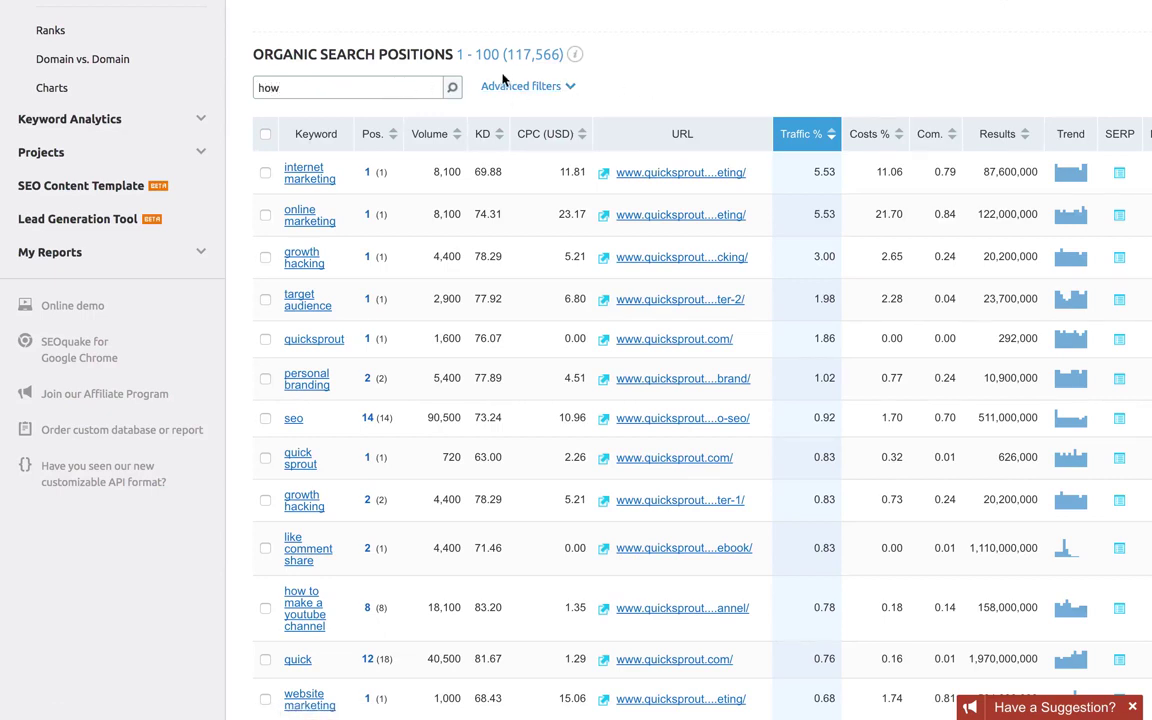
click(453, 92)
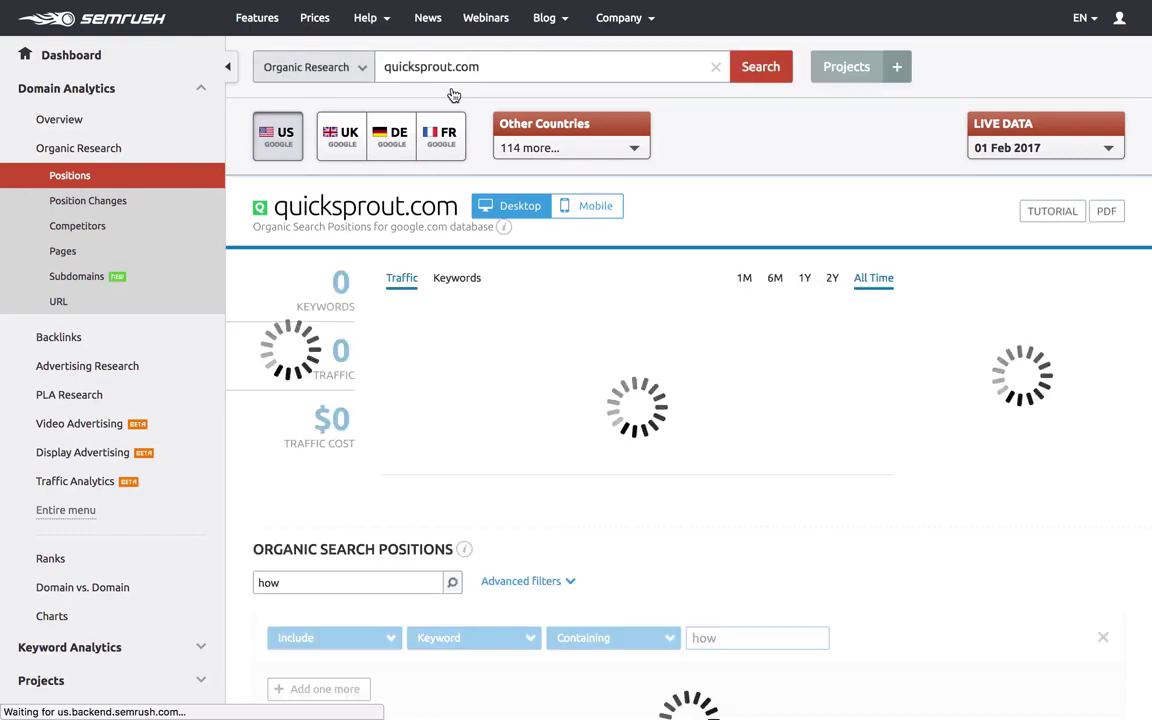
scroll(458, 268, down, 5)
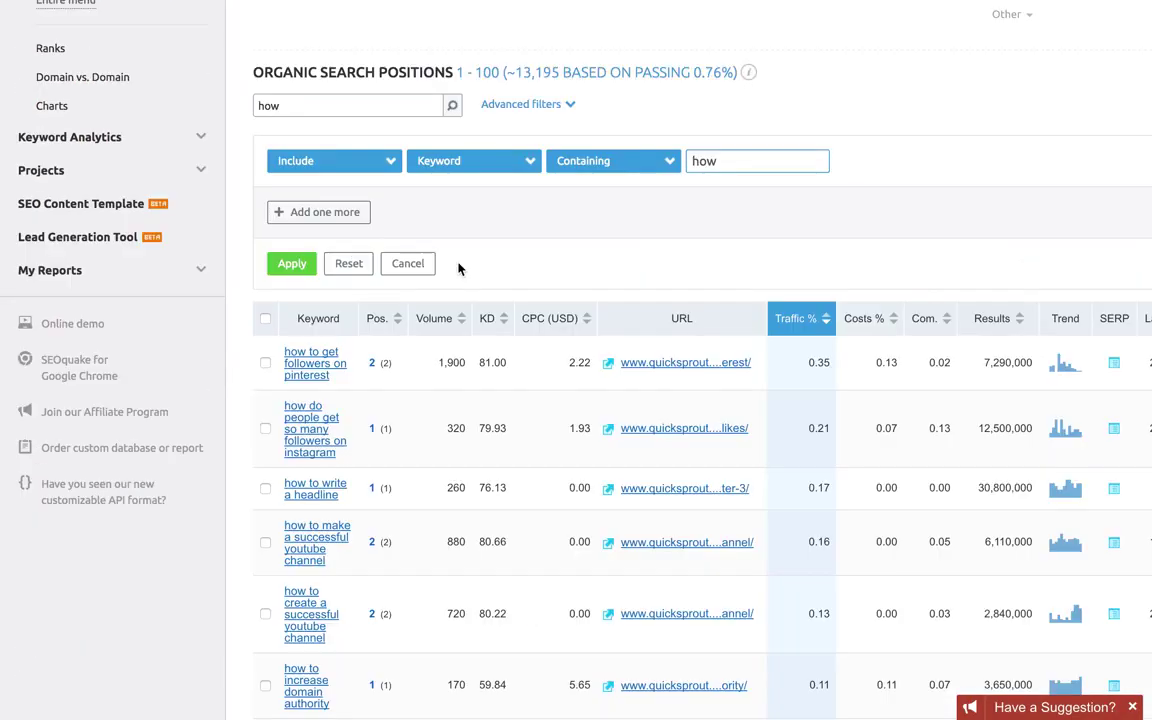
scroll(458, 268, down, 2)
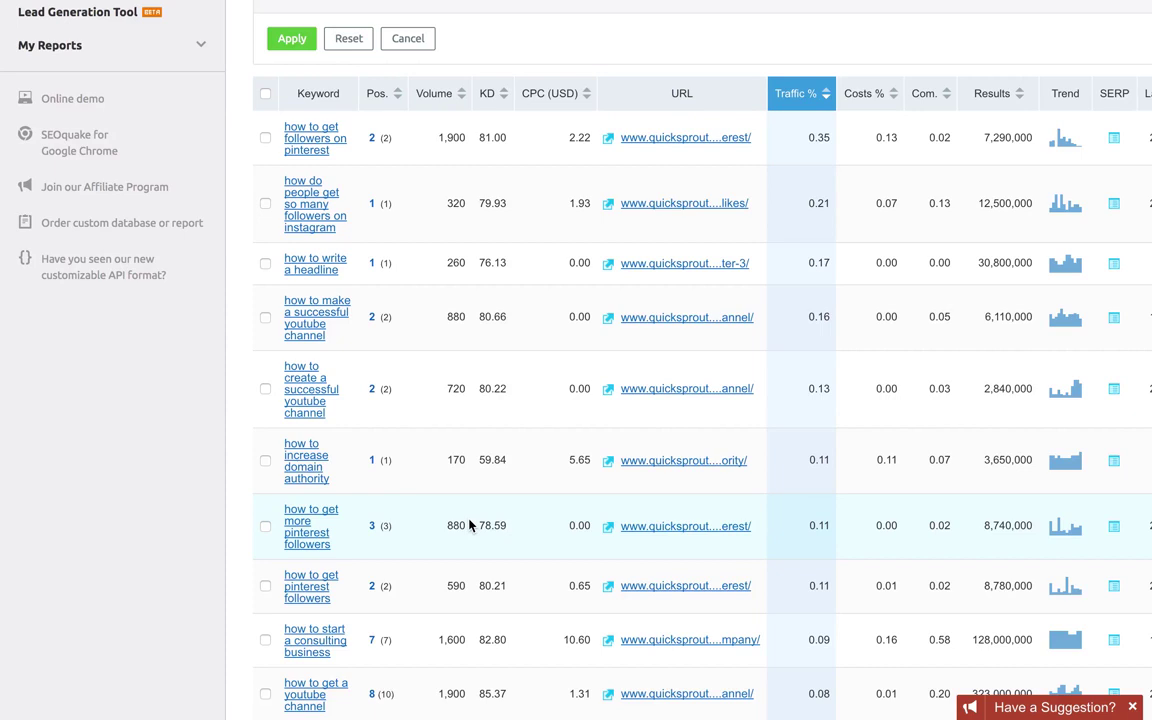
scroll(469, 525, up, 1)
scroll(469, 525, up, 1)
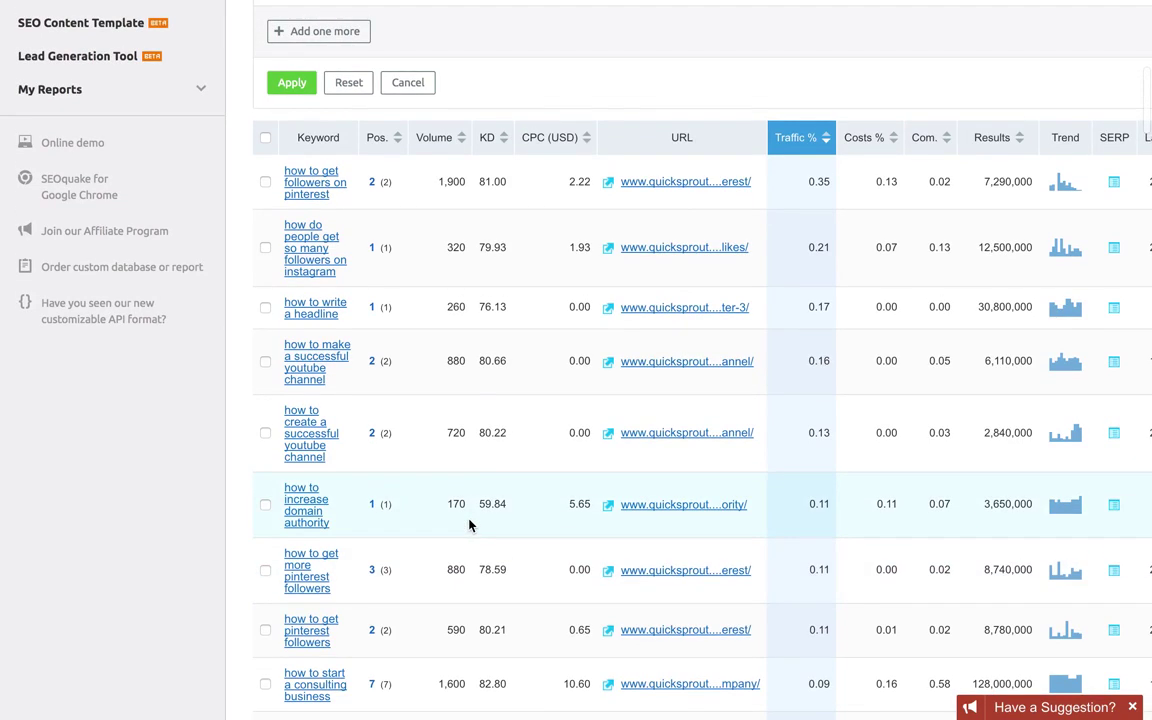
Sort the 'how' keywords by KD ascending and browse the lowest-difficulty queries.
click(504, 146)
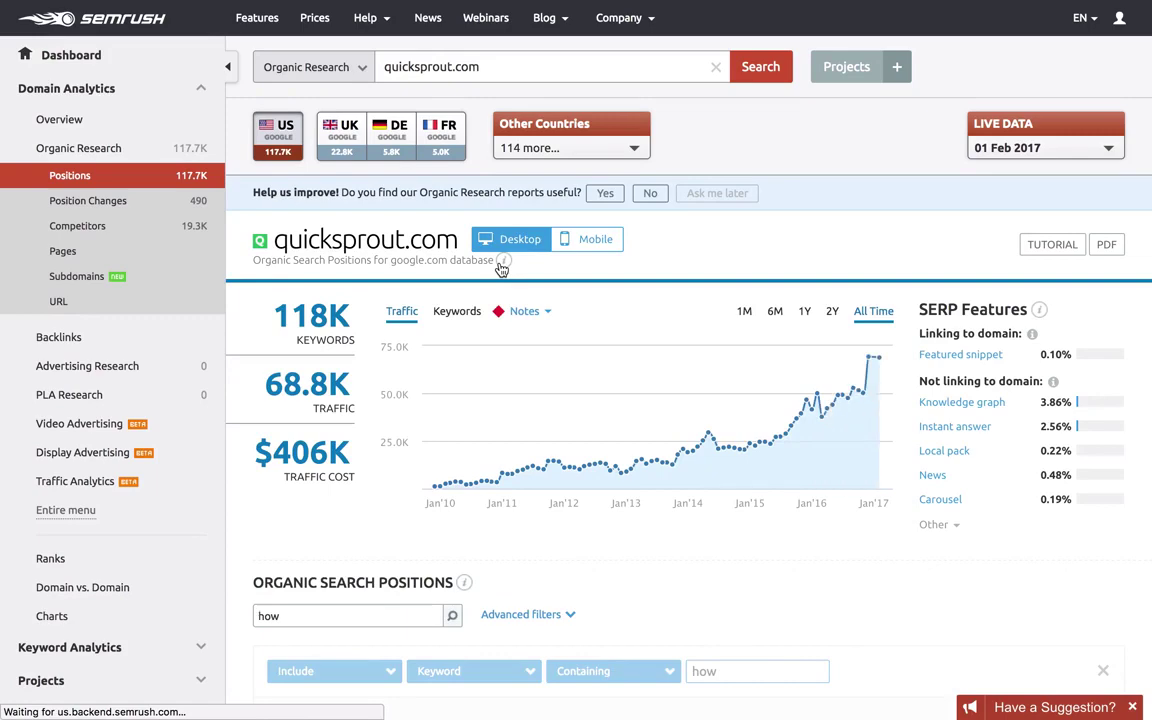
scroll(495, 285, down, 5)
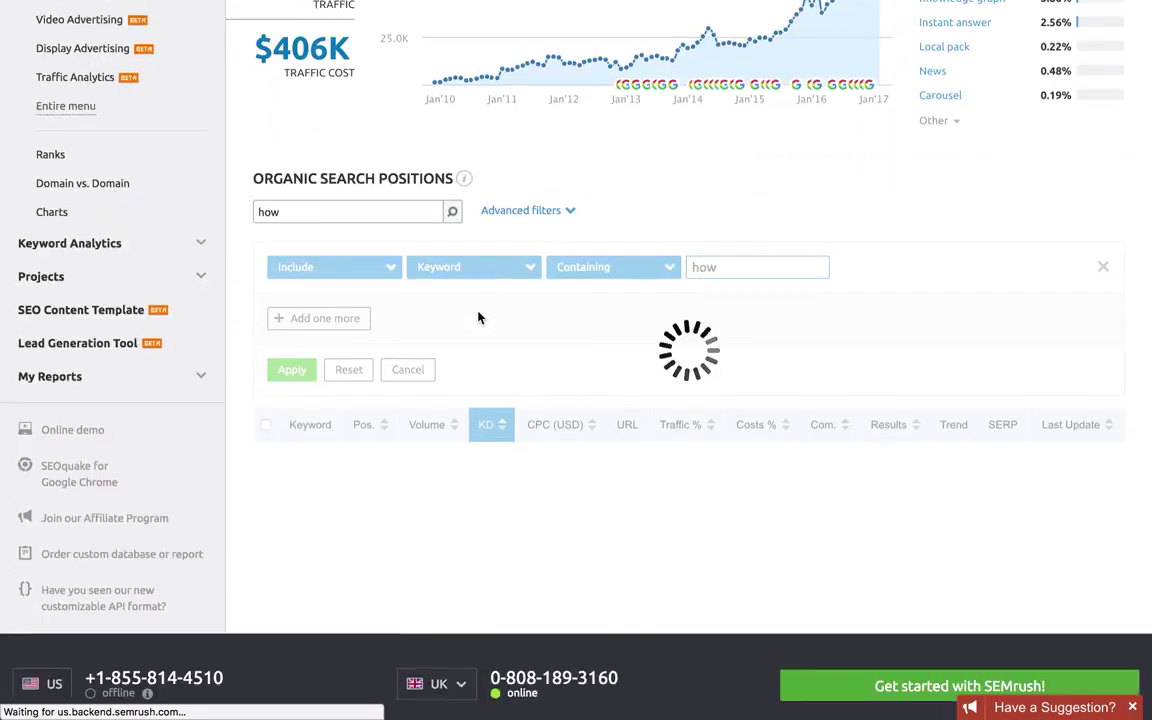
scroll(478, 317, down, 3)
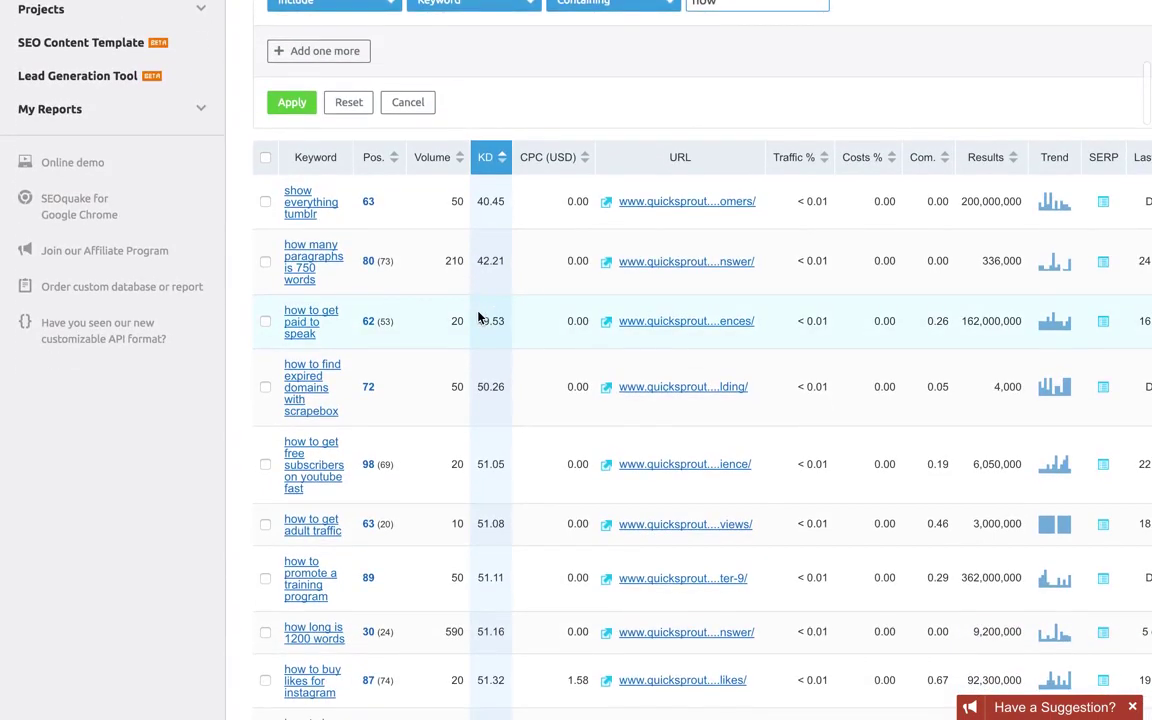
scroll(478, 317, up, 2)
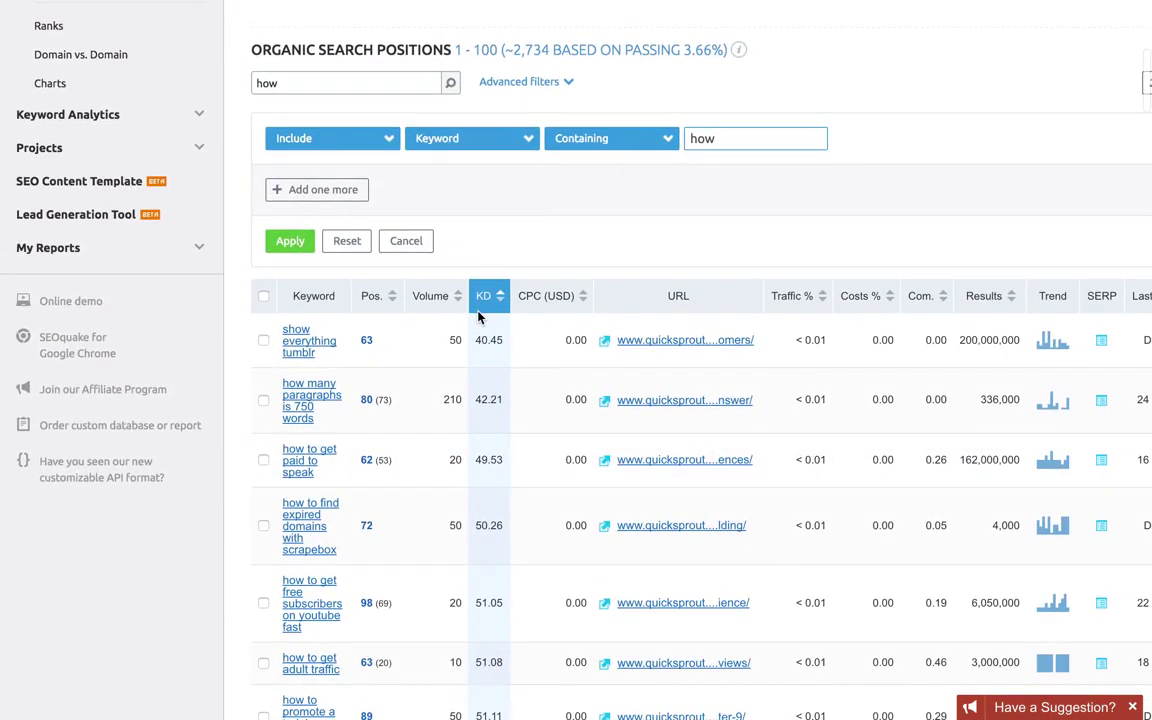
scroll(478, 317, down, 5)
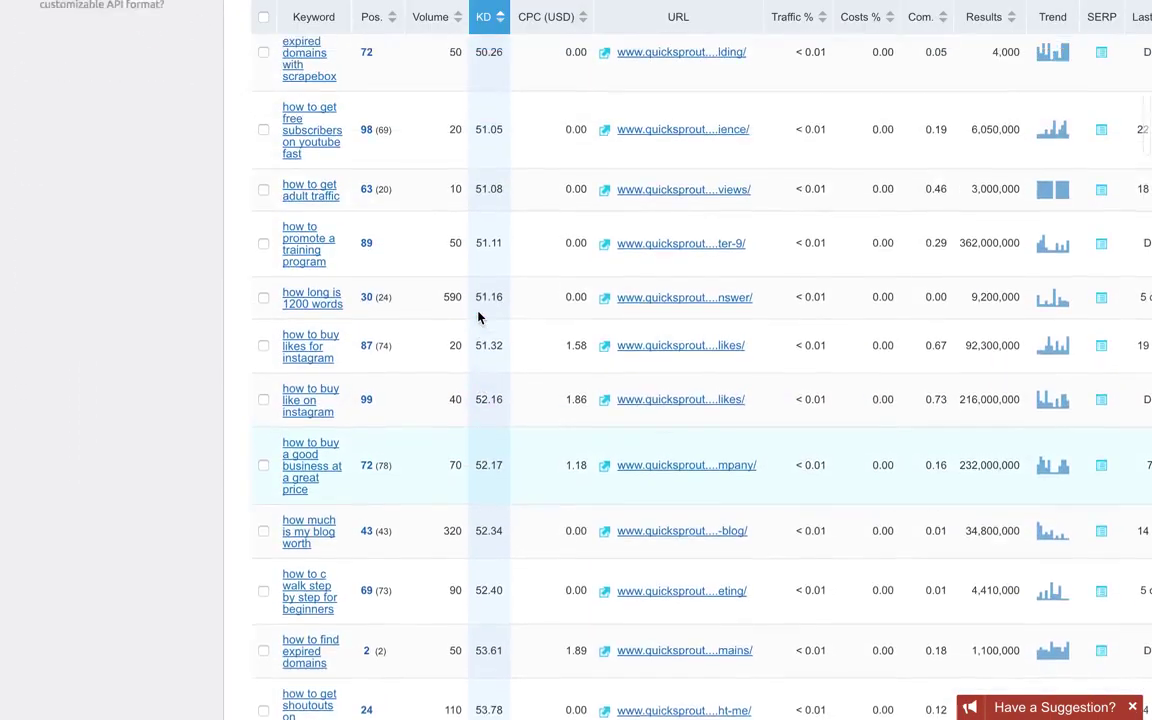
scroll(478, 317, up, 1)
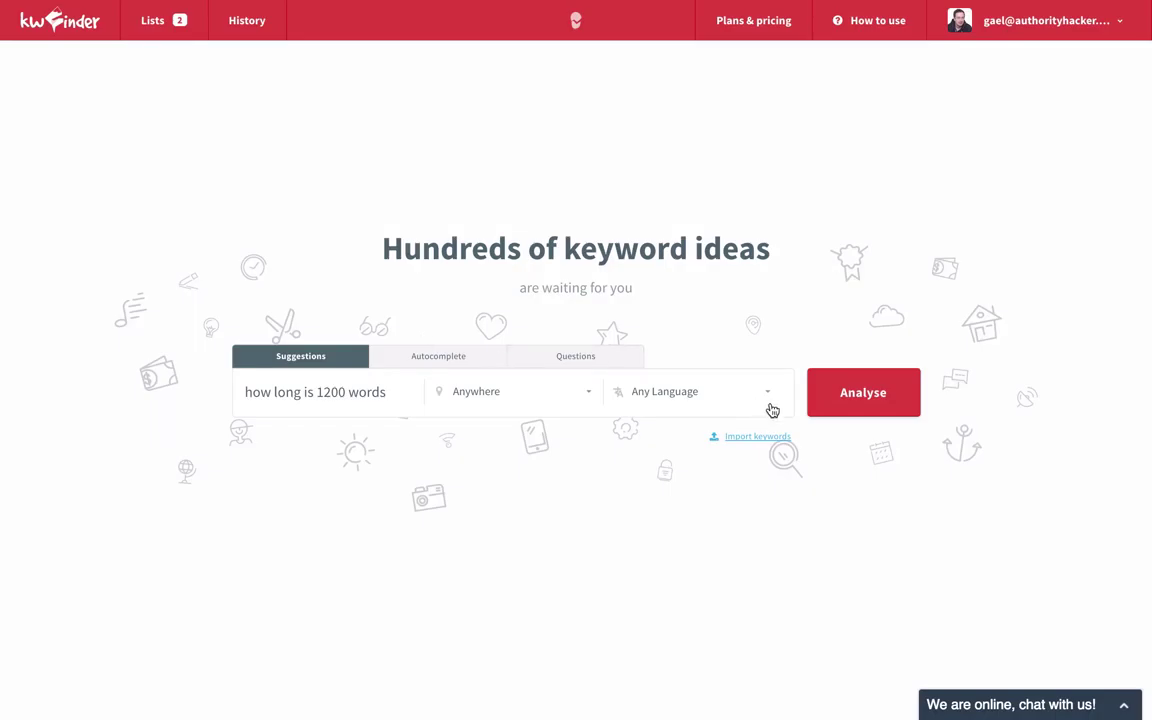
Analyse 'how long is 1200 words' in KWFinder, which rates its difficulty 22/100.
click(863, 390)
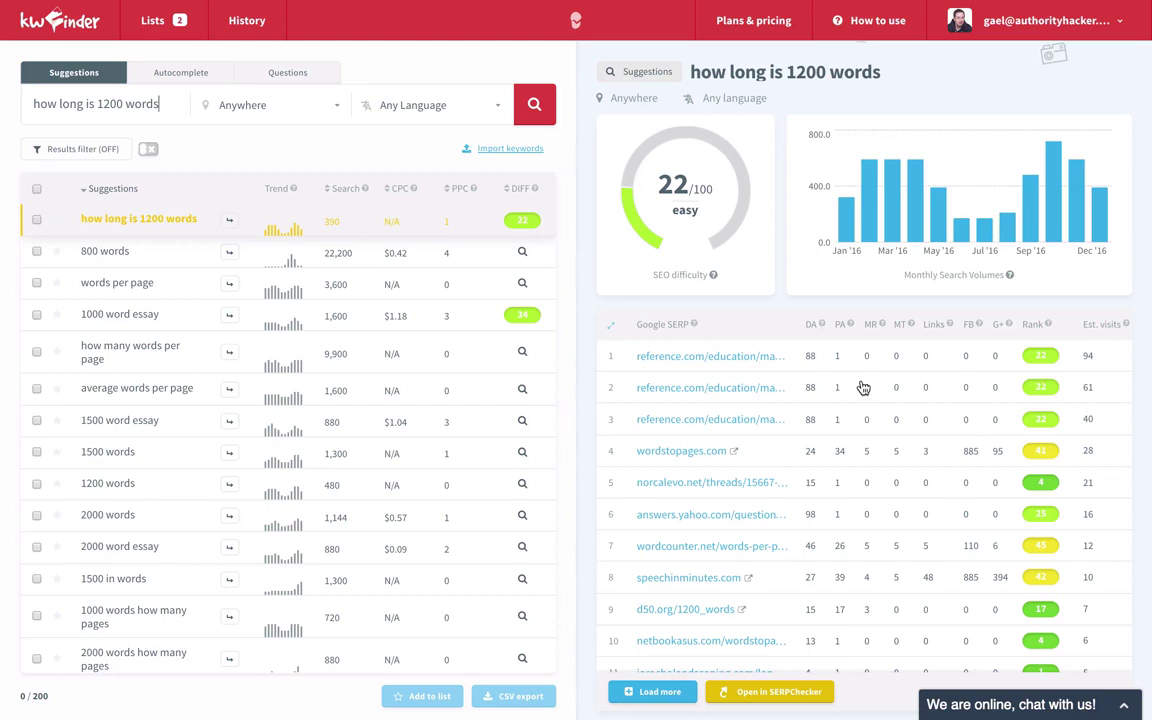
mouse_move(724, 201)
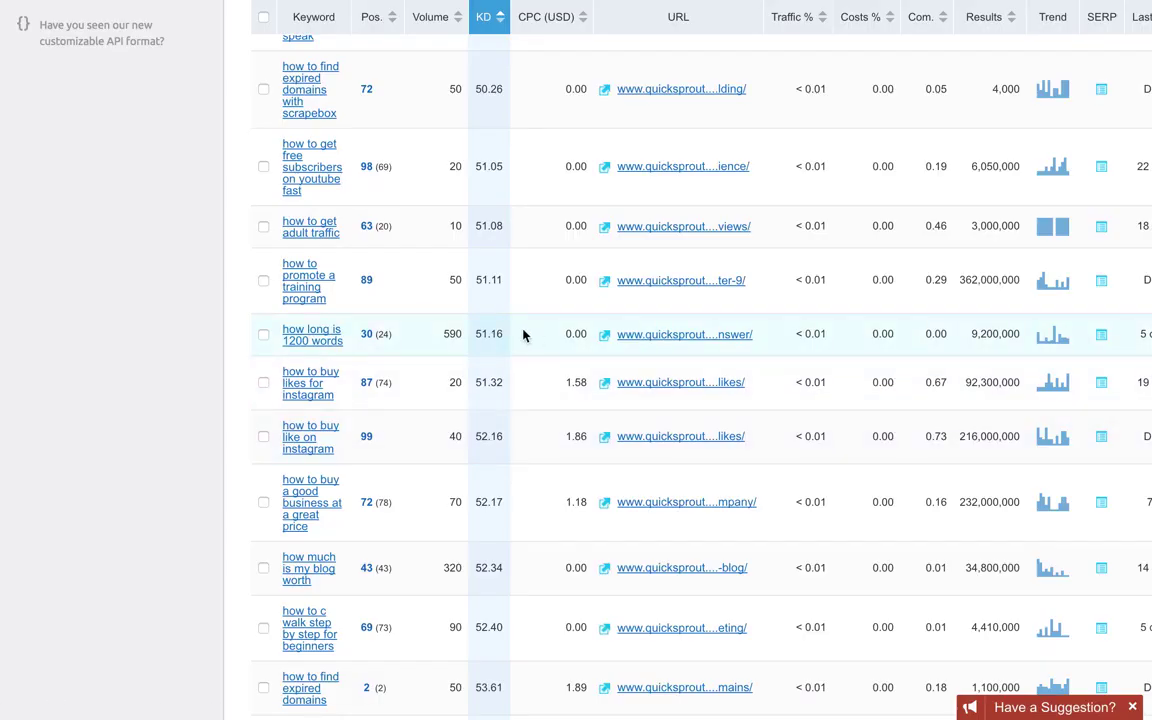
Add and apply filters for keyword difficulty less than 60 and volume greater than 100.
scroll(522, 335, up, 5)
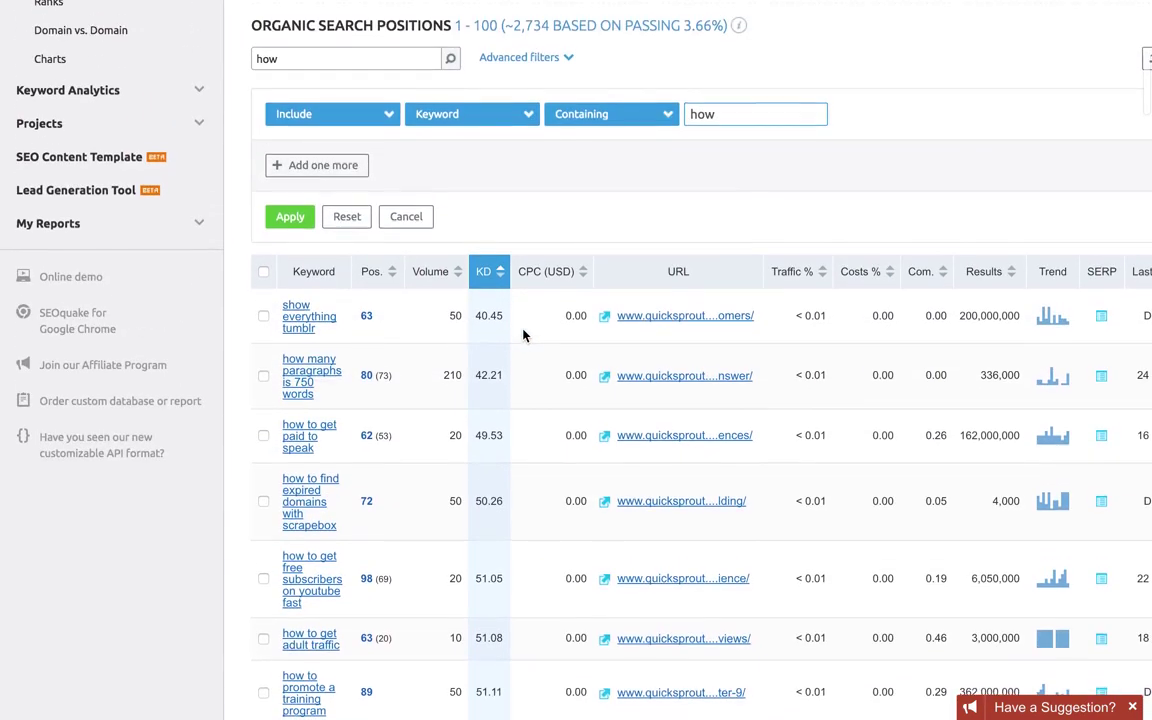
click(334, 194)
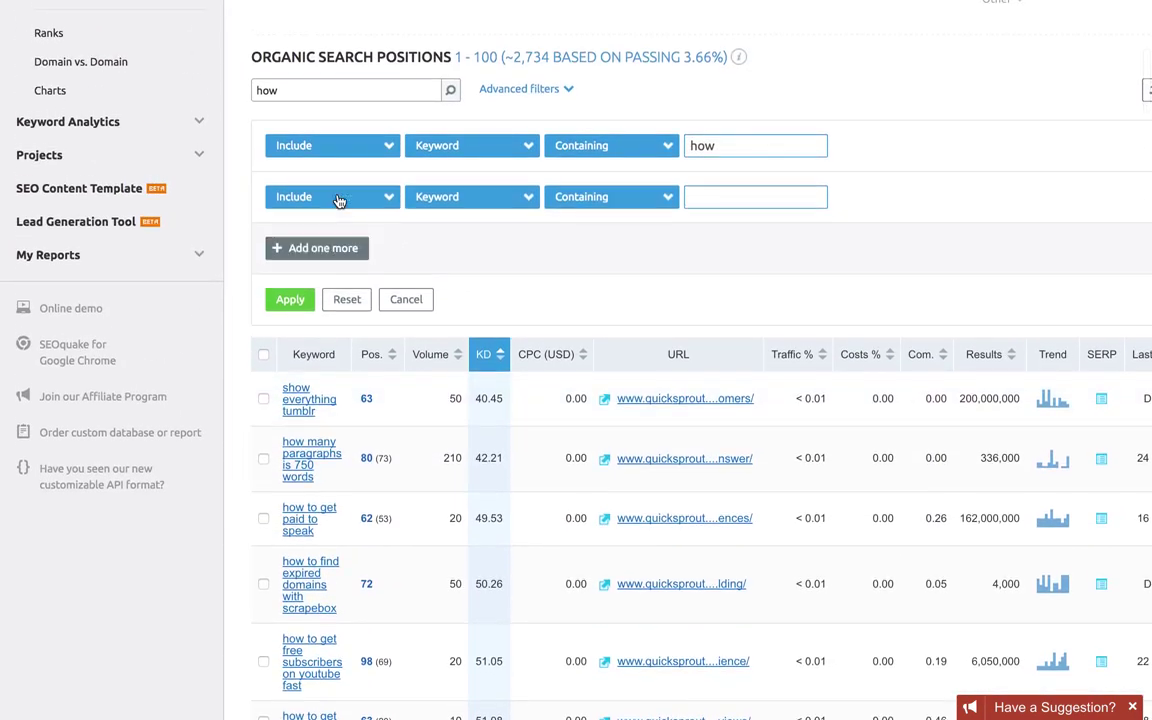
scroll(400, 220, up, 1)
click(448, 240)
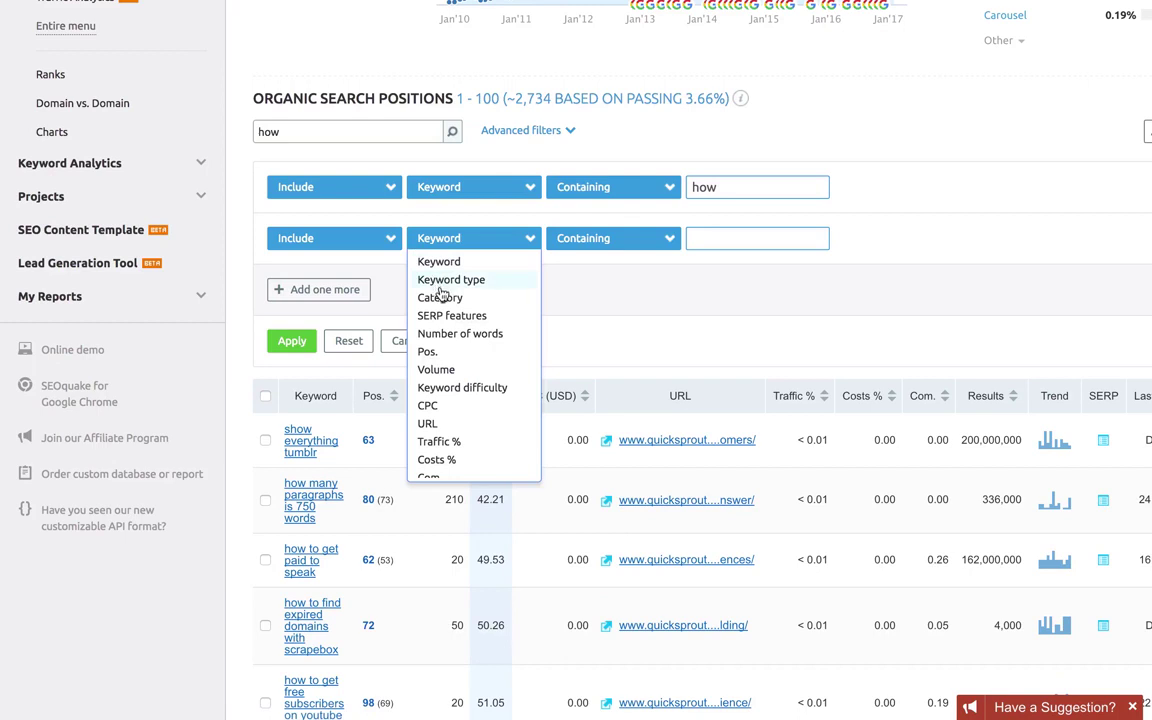
click(447, 388)
click(713, 232)
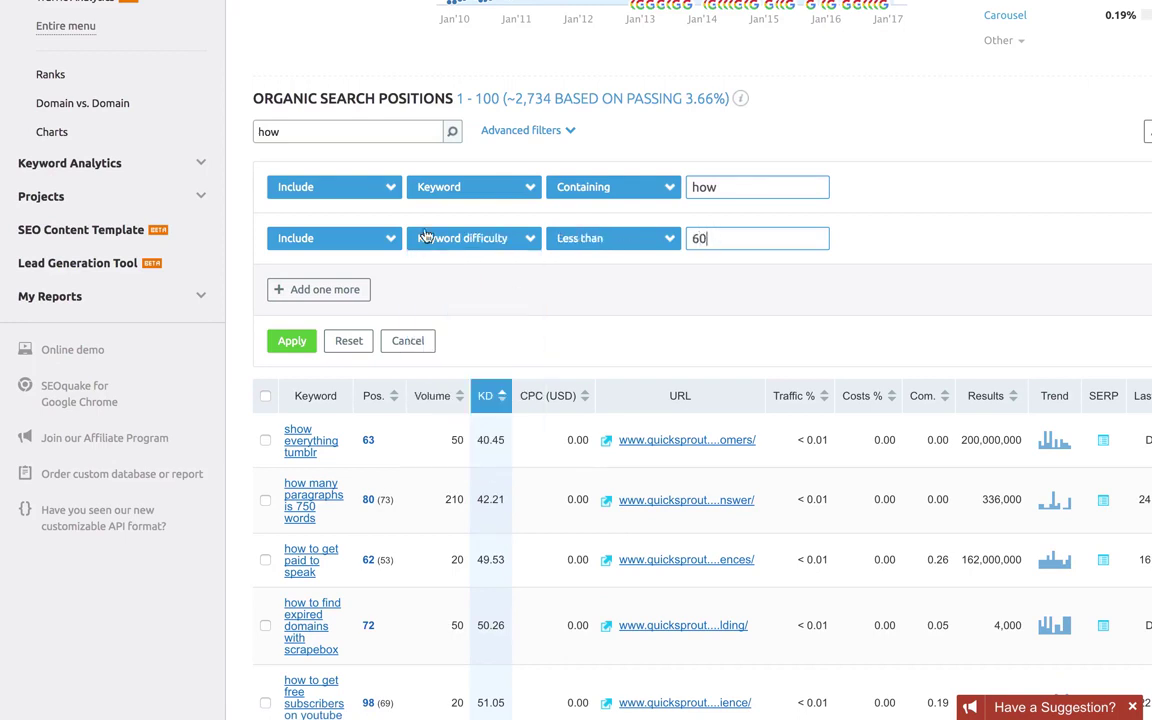
click(361, 290)
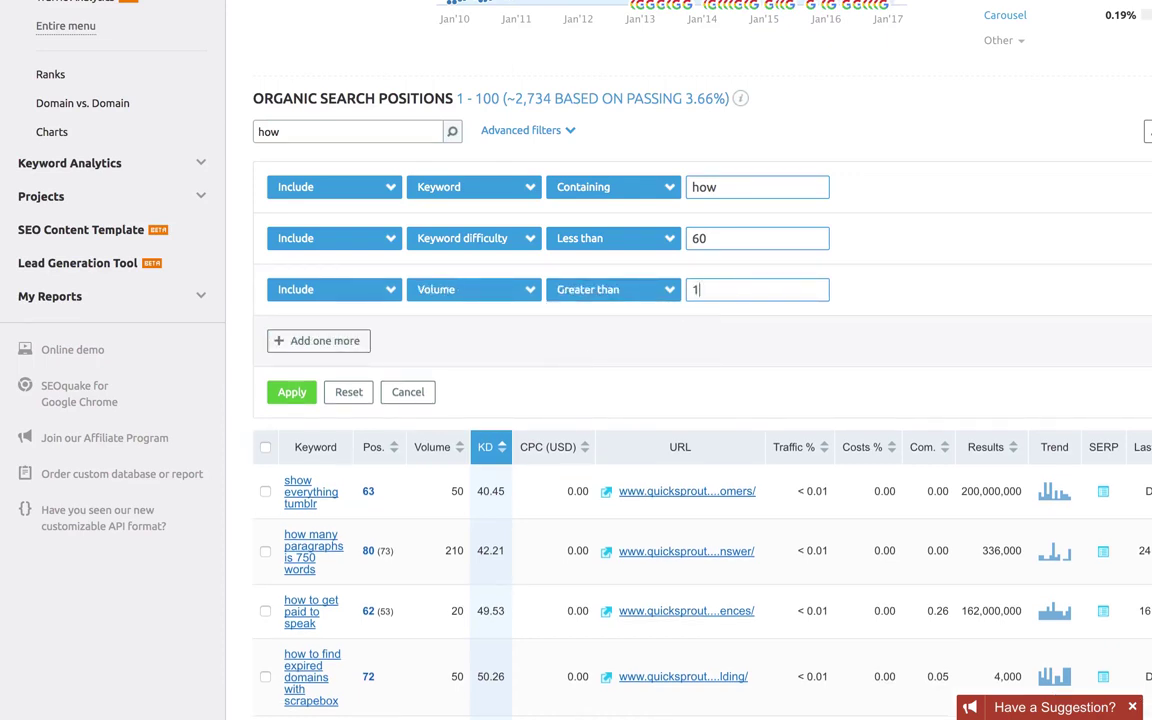
click(292, 392)
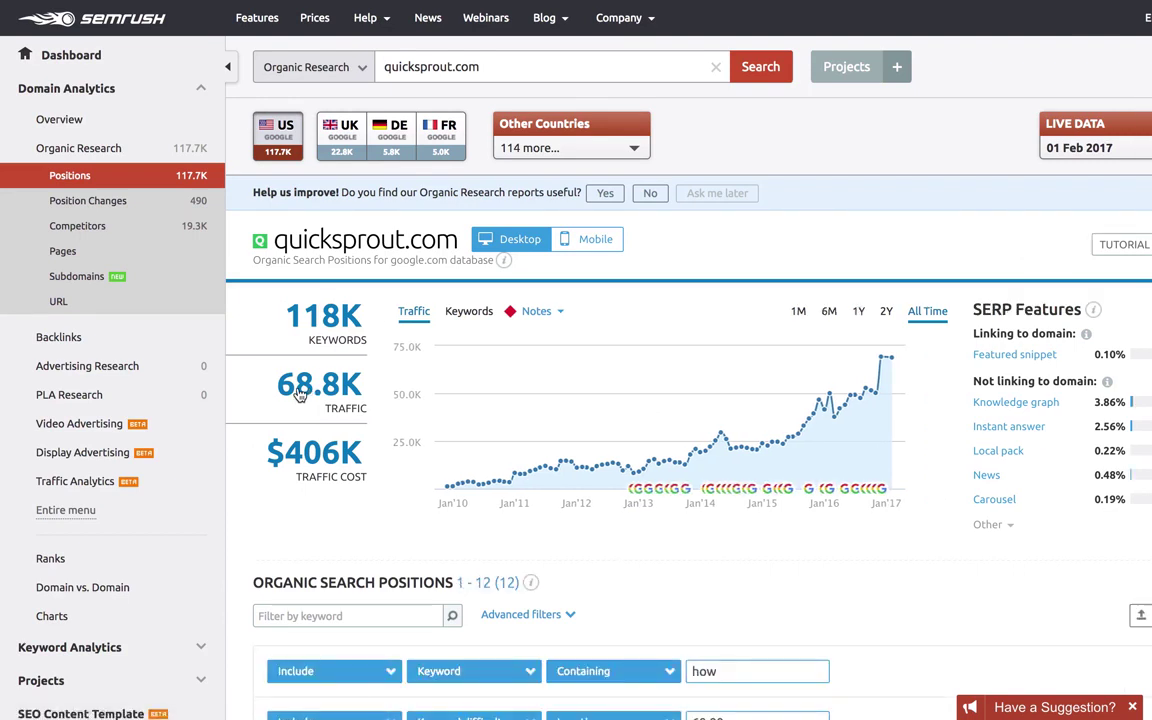
scroll(298, 393, down, 5)
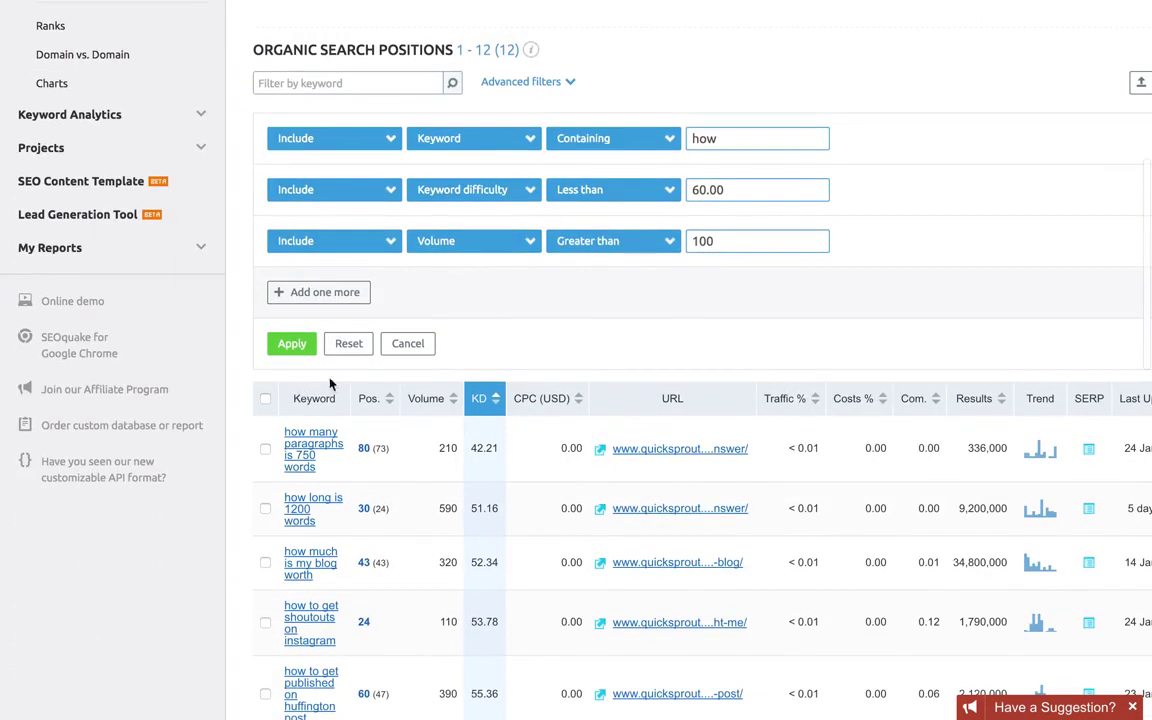
drag(476, 49, 522, 49)
scroll(609, 82, down, 2)
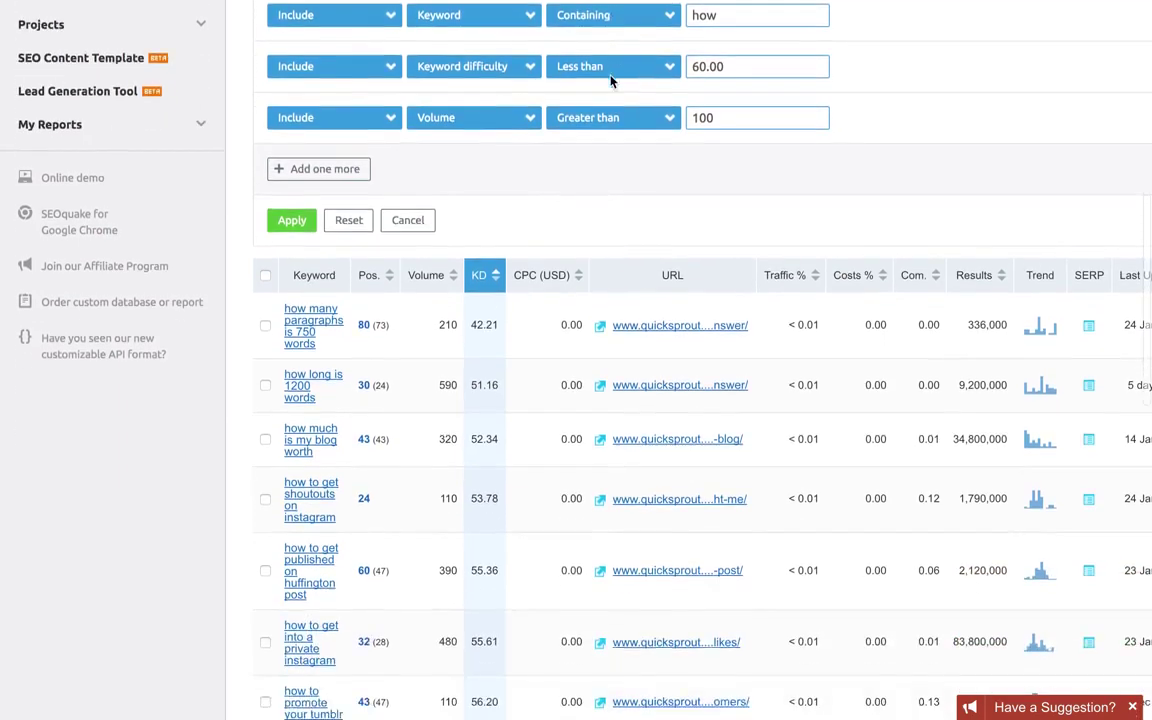
scroll(611, 82, down, 1)
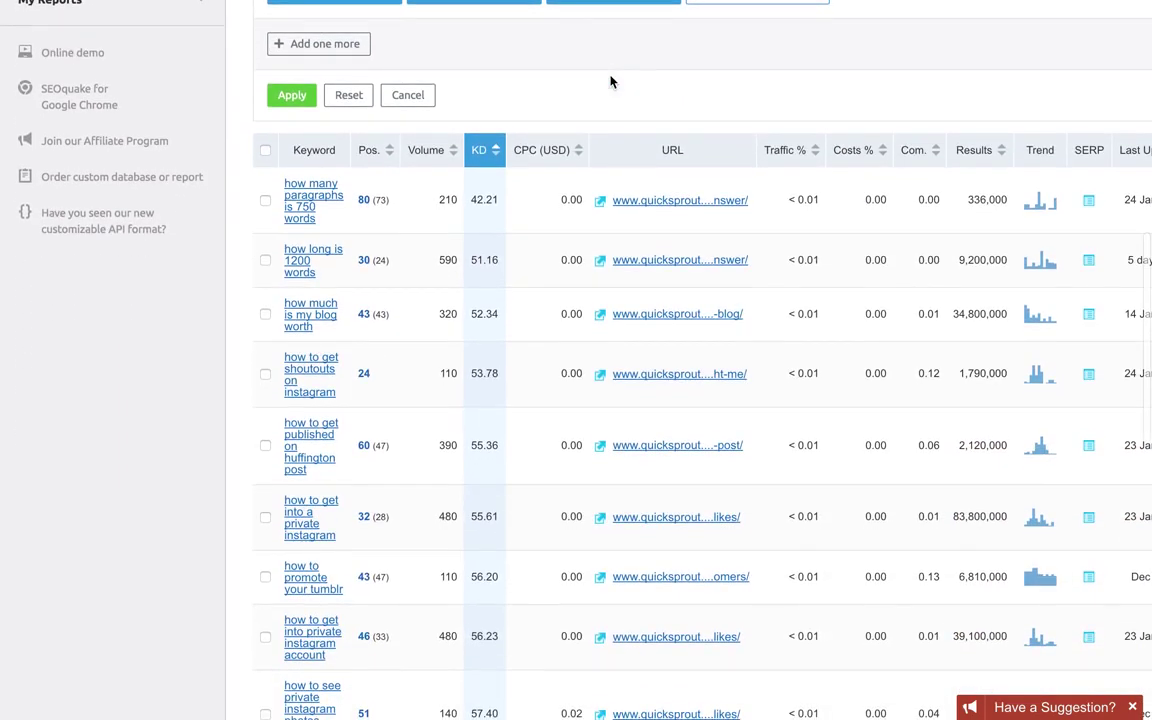
scroll(611, 82, up, 3)
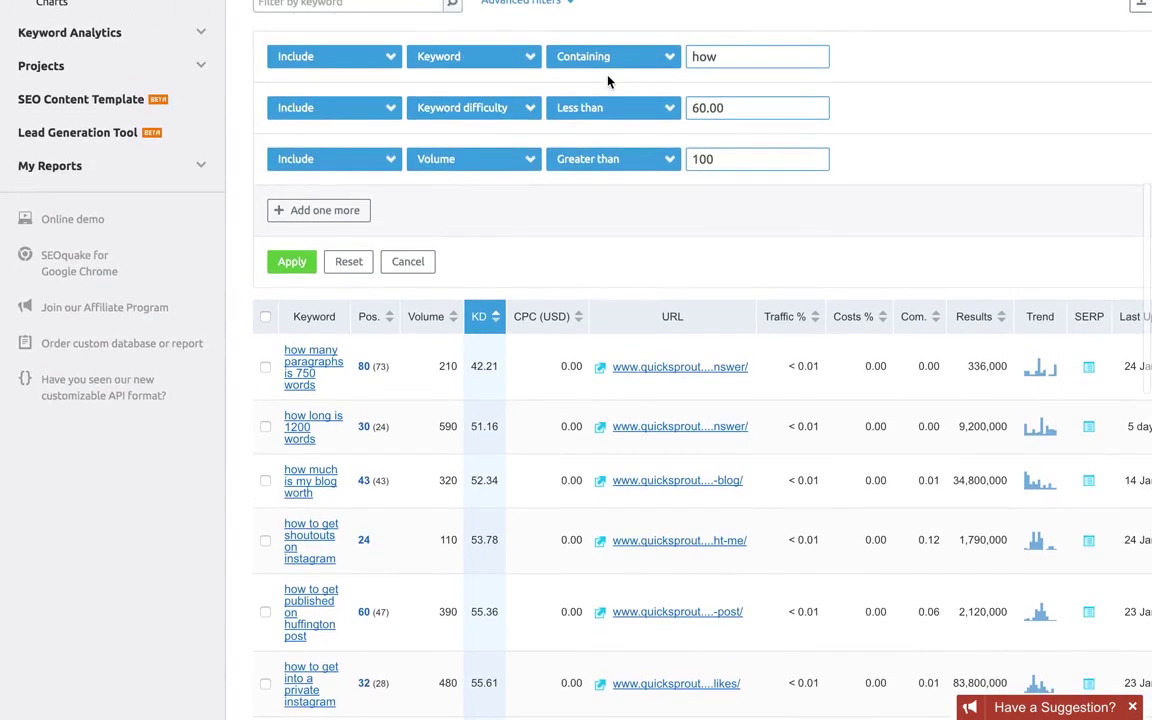
scroll(608, 80, right, 2)
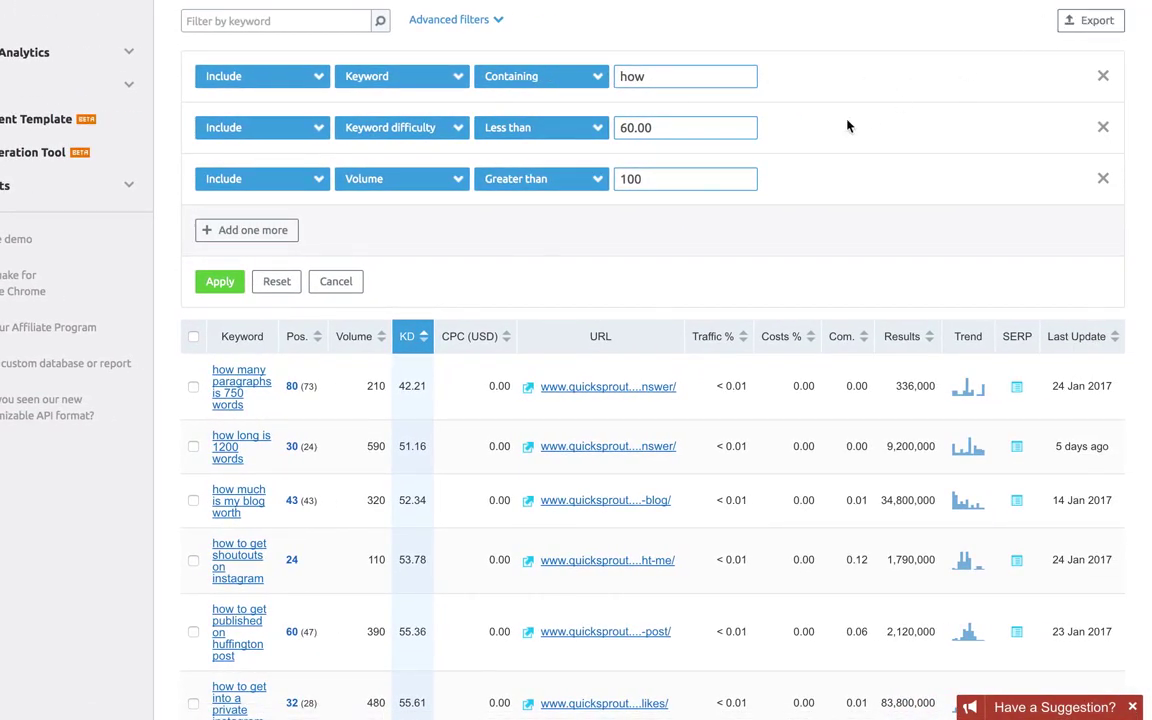
scroll(570, 276, left, 2)
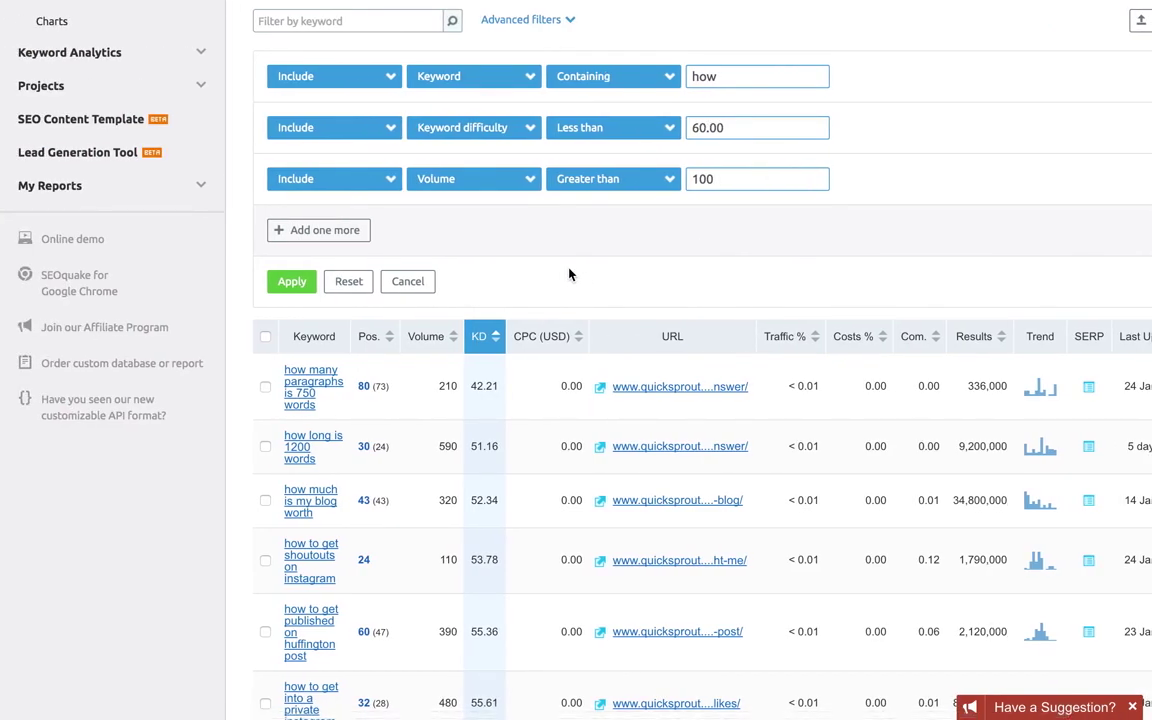
scroll(570, 276, up, 6)
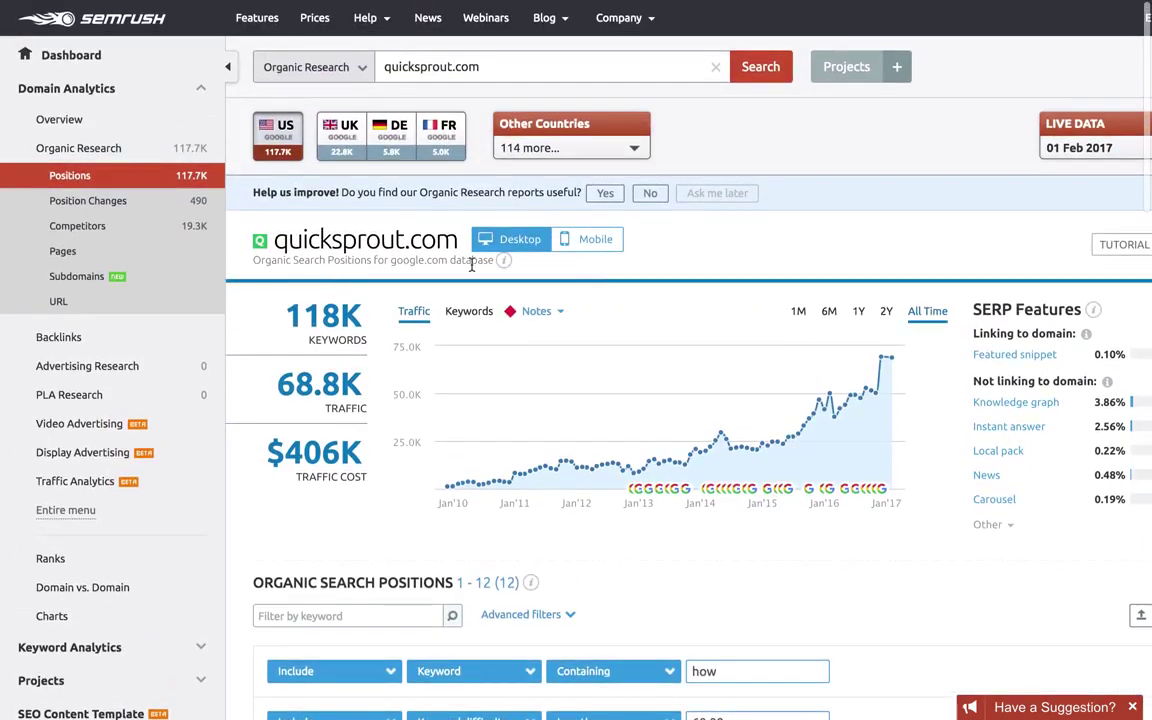
Open the Organic Competitors report for quicksprout.com and scroll to the competitors table.
click(160, 227)
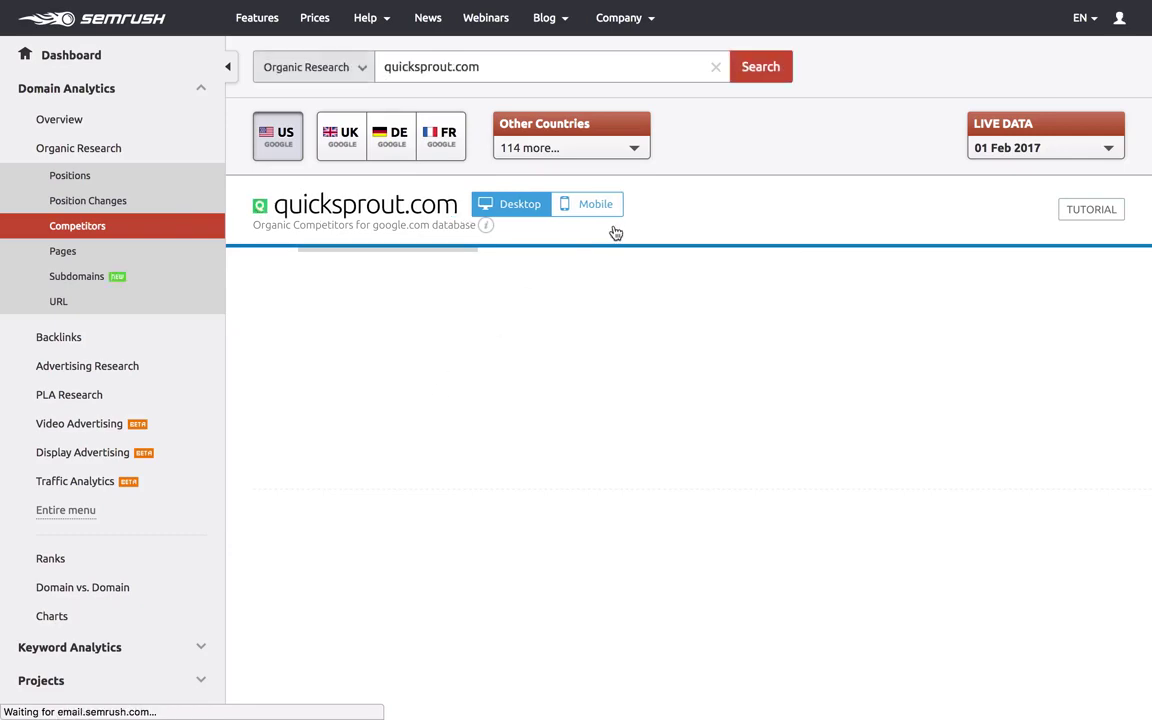
scroll(616, 233, down, 5)
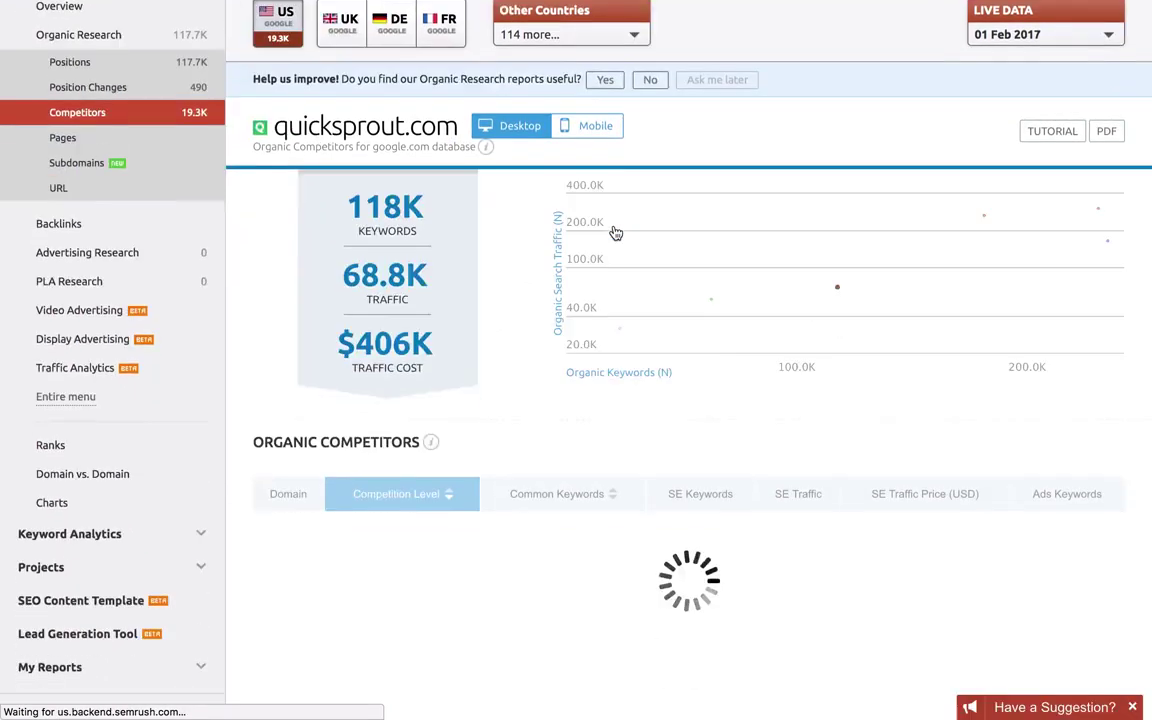
scroll(580, 260, down, 1)
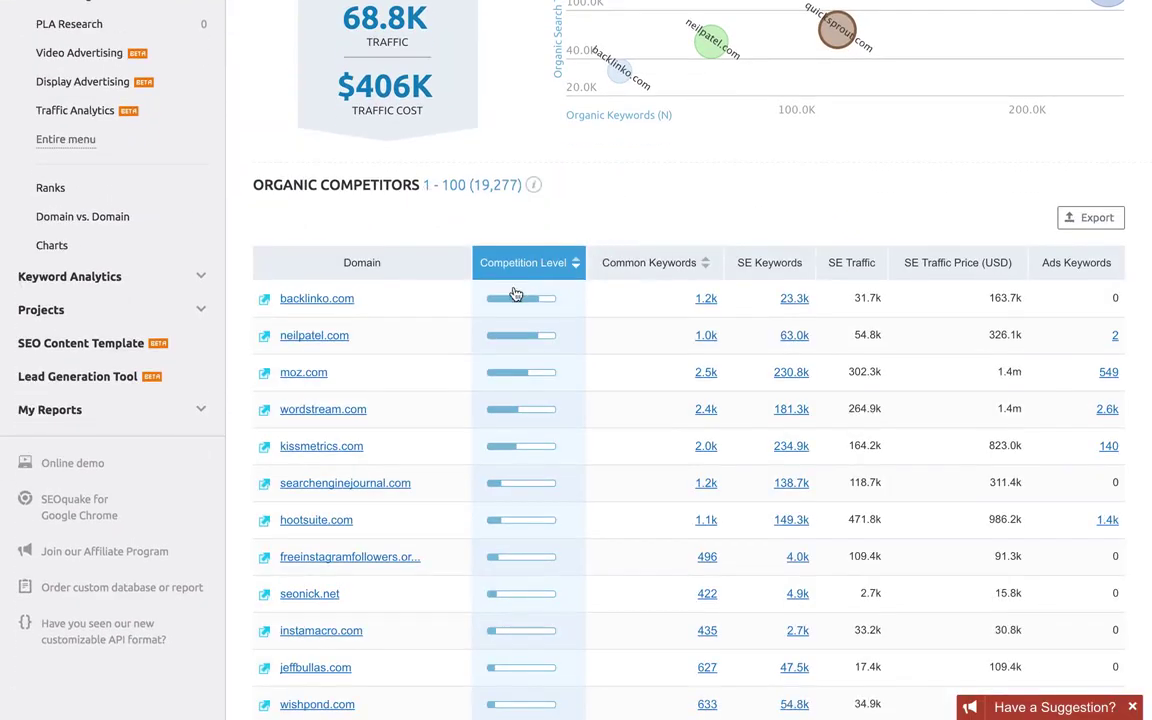